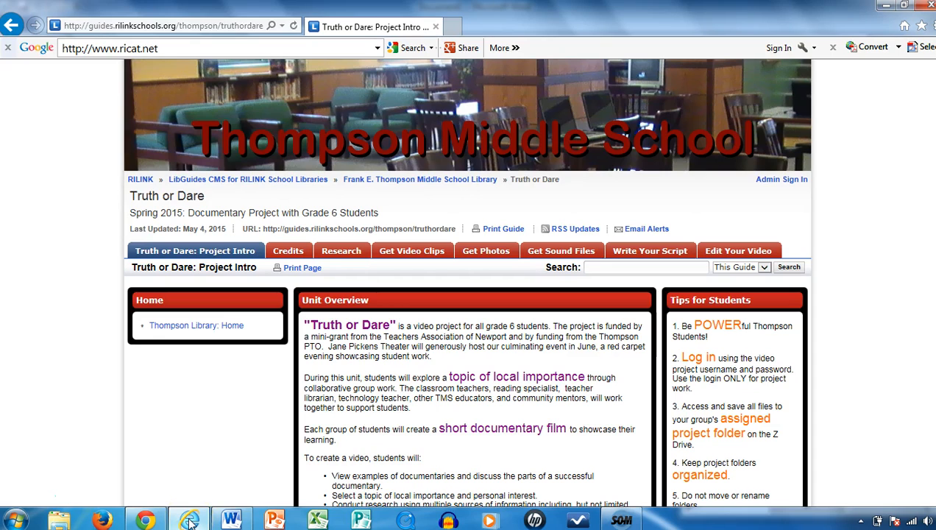
left_click(171, 49)
left_click(171, 48)
key("Return")
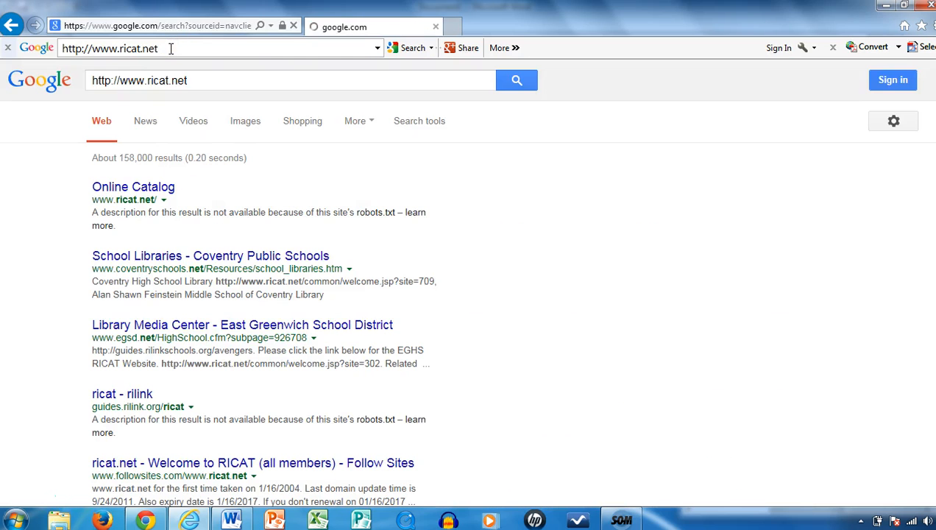
left_click(145, 189)
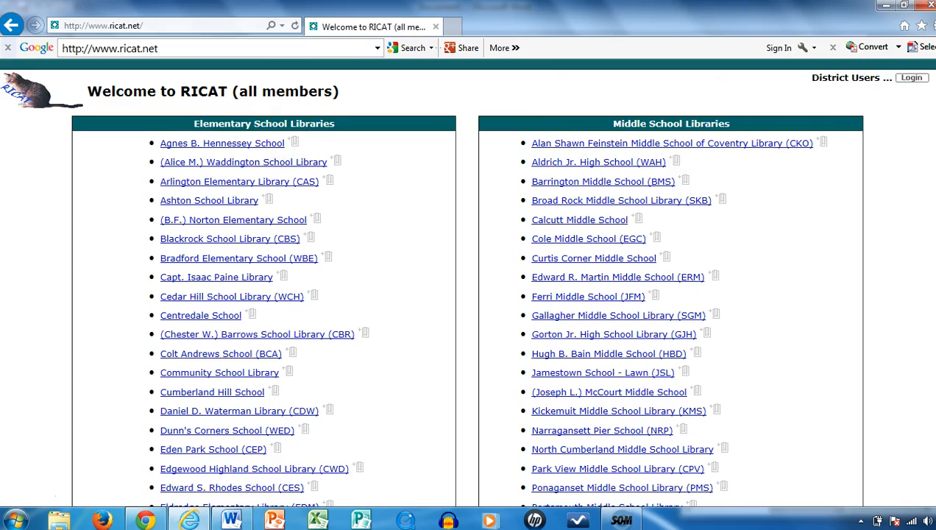
Step: Open the Thompson Middle School Library page from the middle school list and go to its "Truth or Dare" video project page
scroll(675, 367, "down", 5)
left_click(674, 368)
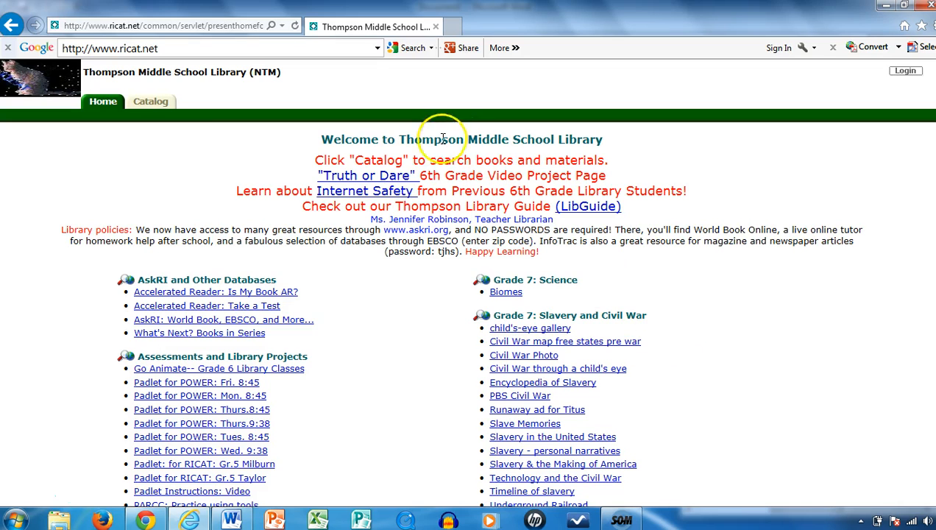
left_click(381, 181)
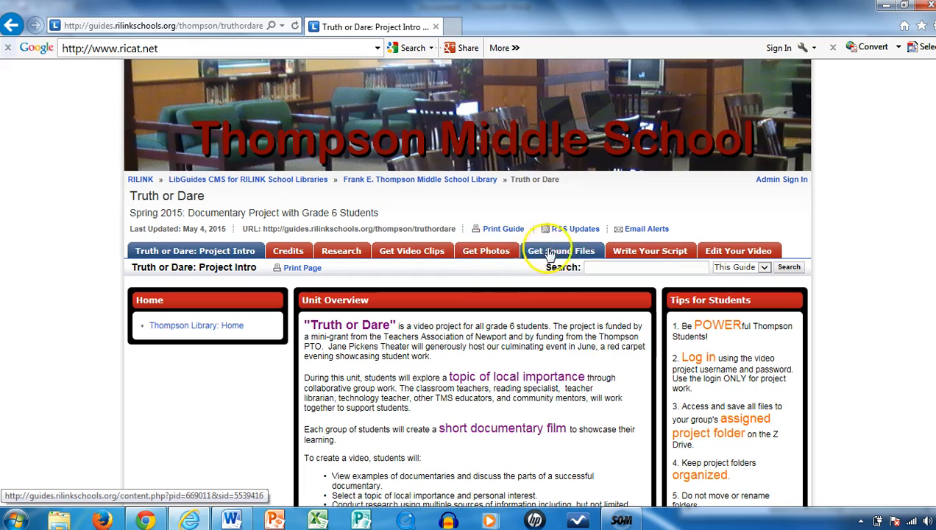
Step: Open the project's Edit Your Video page and read through the MovieMaker instructions for clips, photos, narration and music
left_click(721, 251)
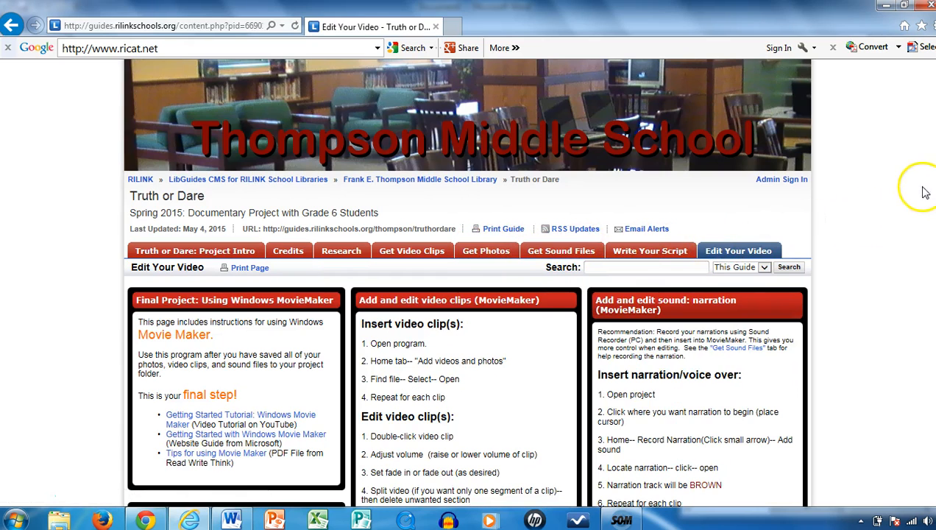
scroll(464, 283, "down", 3)
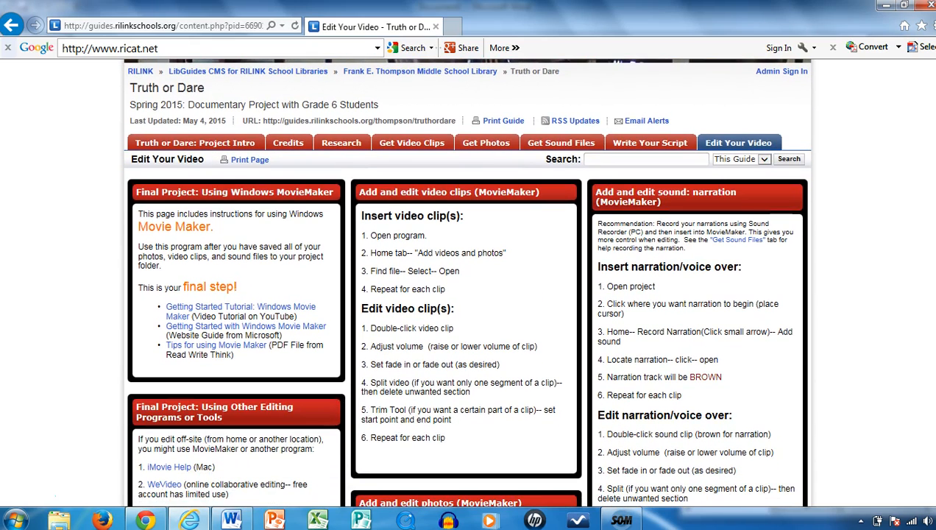
scroll(464, 283, "down", 3)
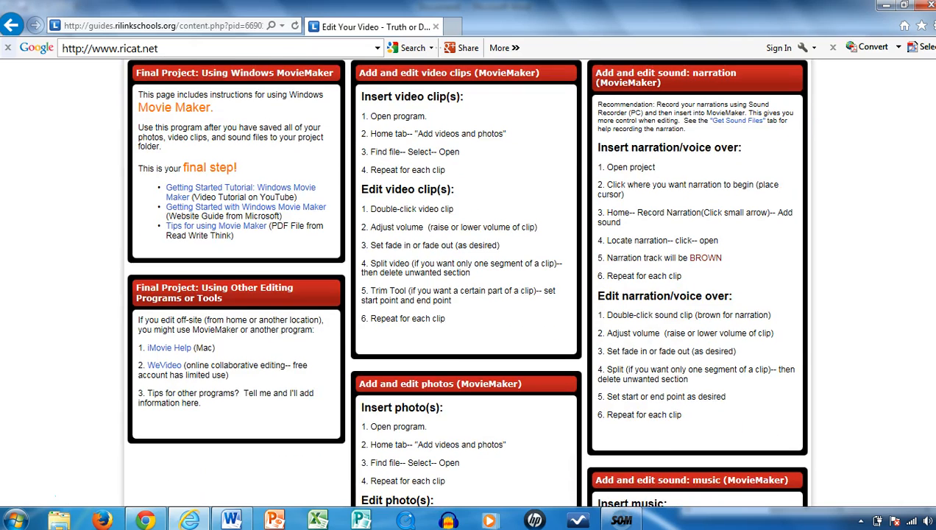
scroll(464, 284, "down", 5)
scroll(464, 283, "down", 4)
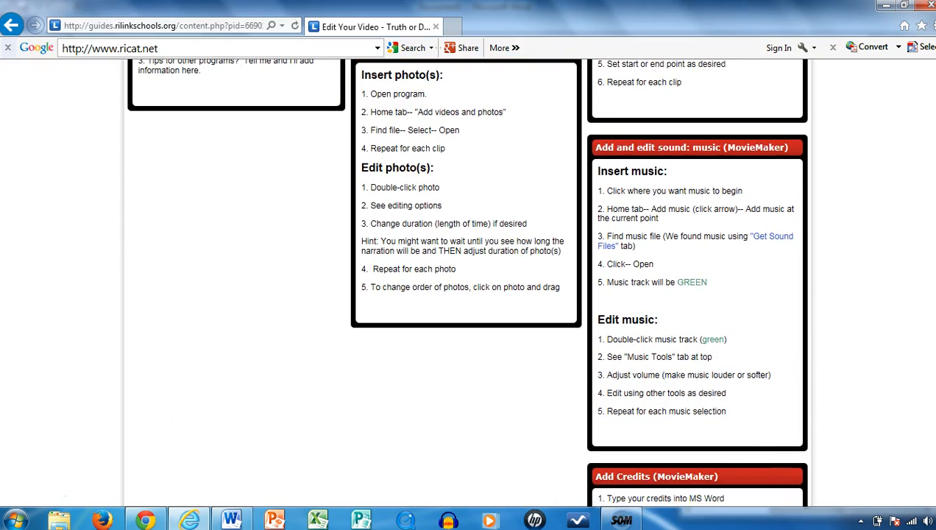
scroll(464, 284, "down", 2)
scroll(464, 283, "up", 15)
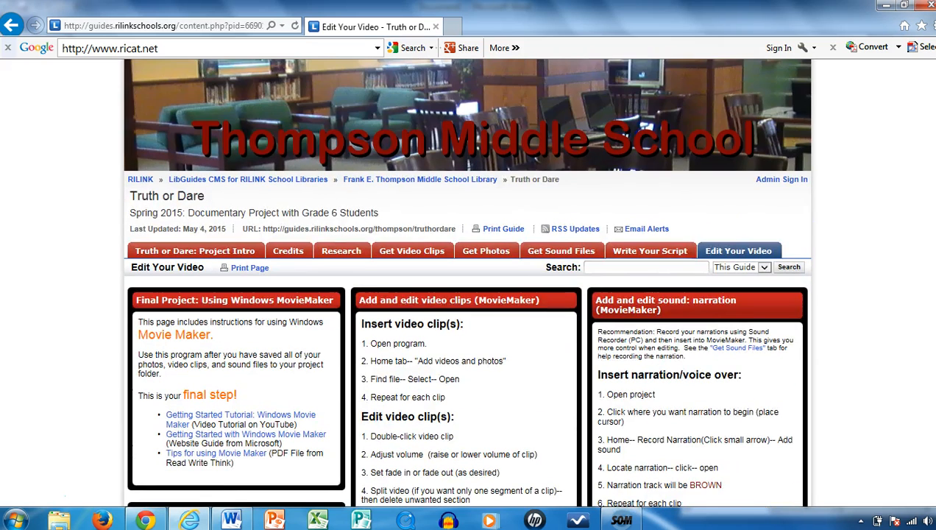
Step: Minimize the browser and Word windows, and find and launch Movie Maker
left_click(880, 11)
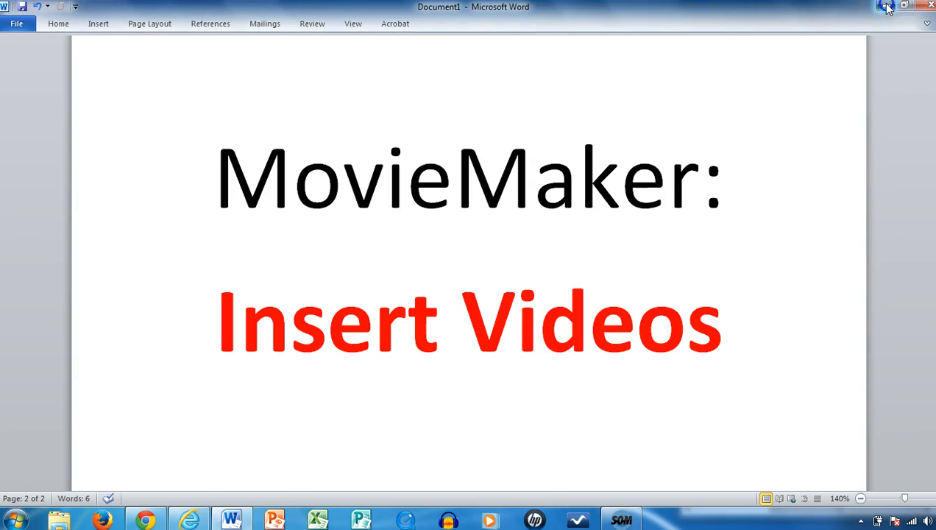
left_click(886, 8)
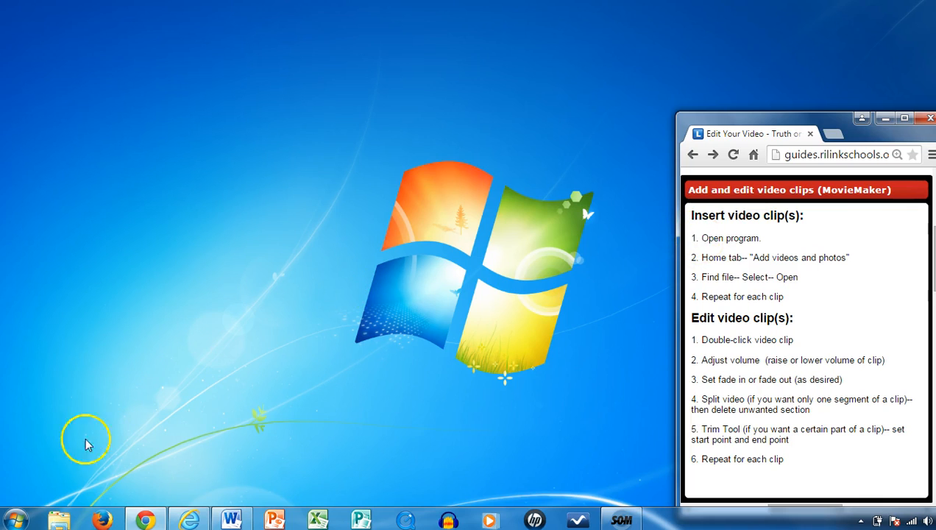
left_click(15, 518)
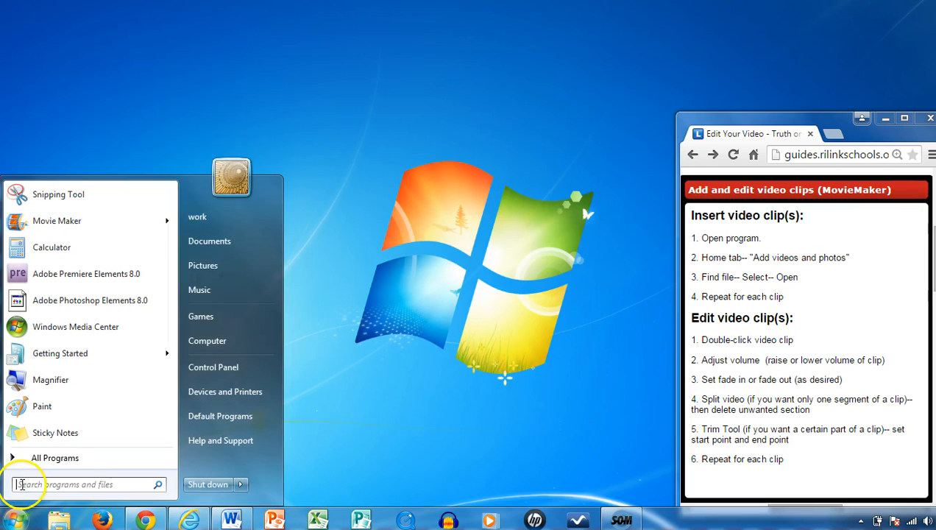
type("movi")
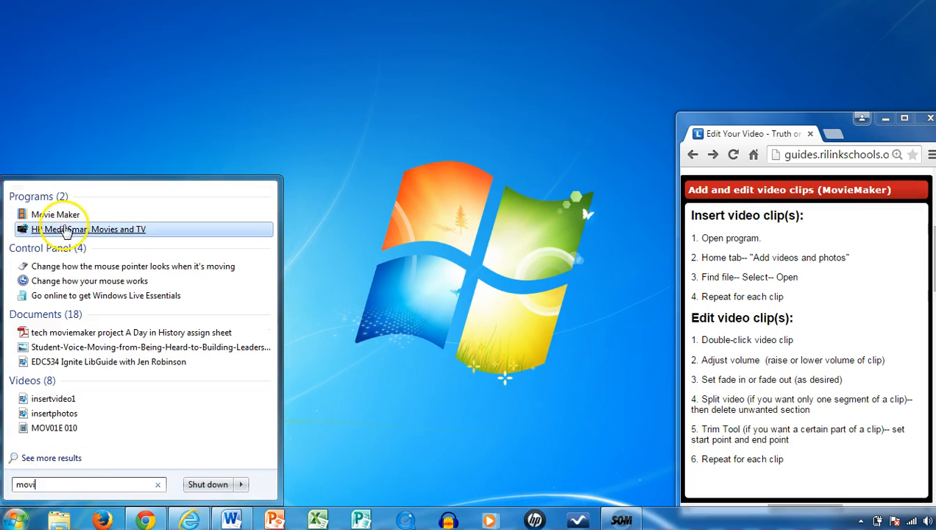
left_click(65, 219)
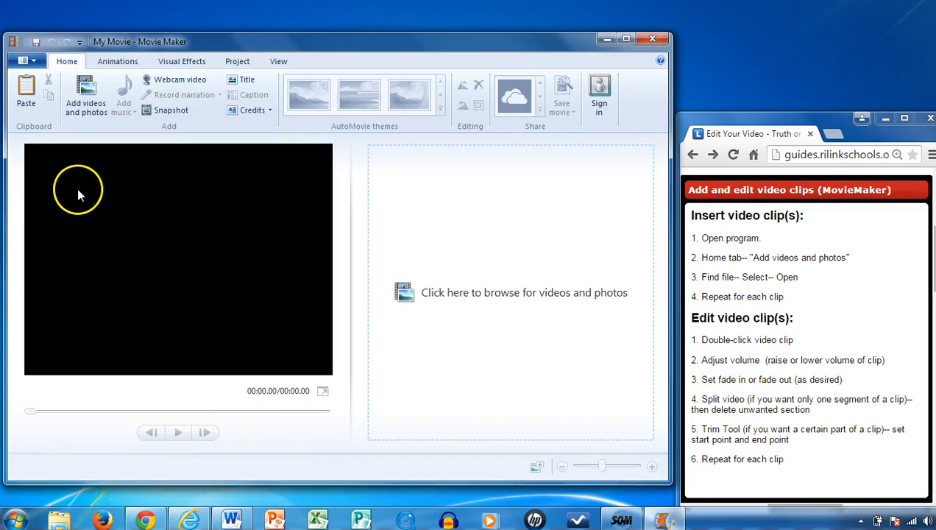
Step: Add the Wildlife video from the videos folder of Z Drive tmsvid40 and preview about its first half
left_click(86, 90)
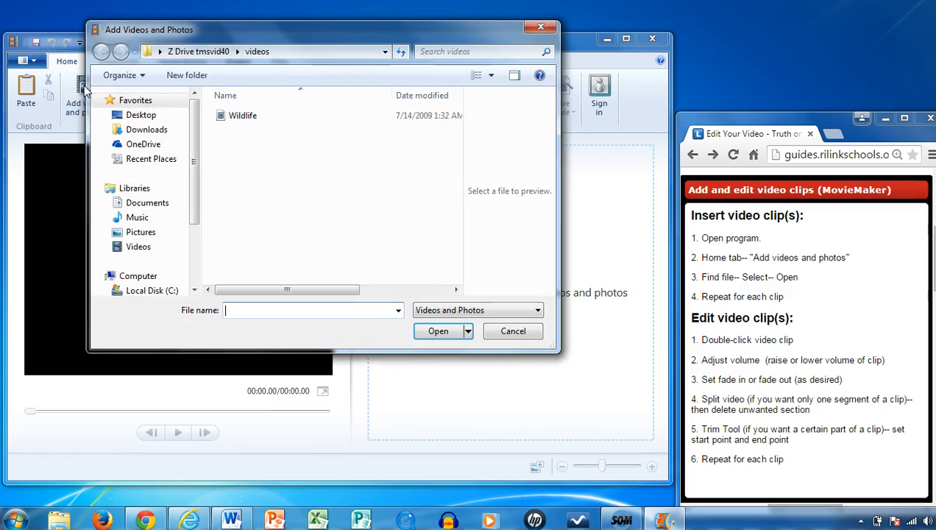
left_click(196, 55)
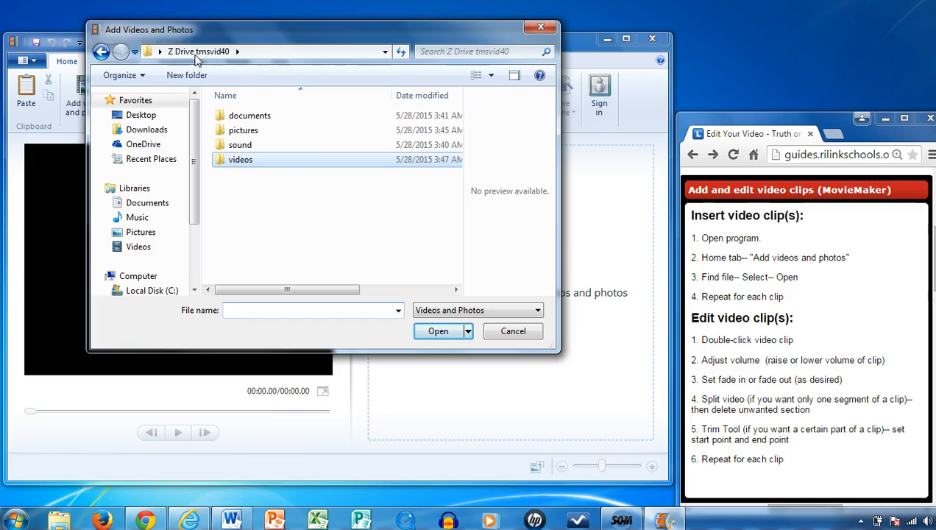
double_click(232, 166)
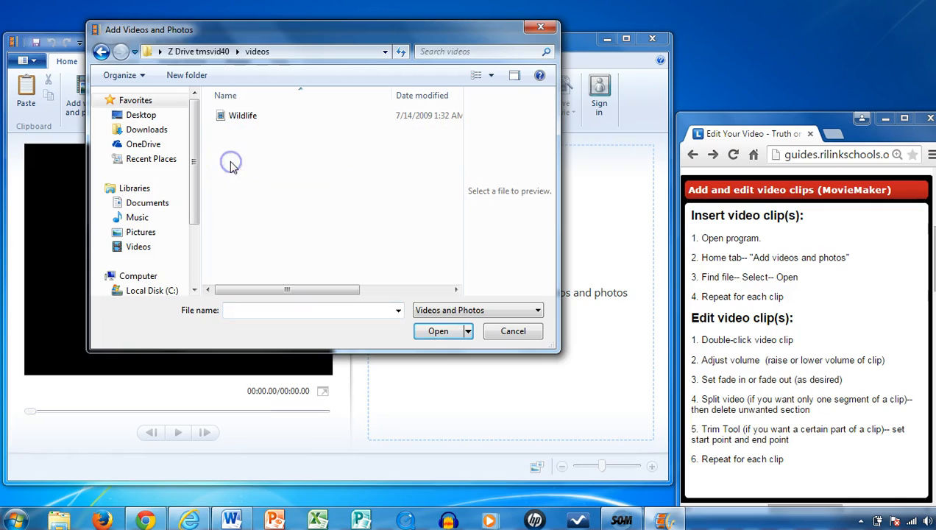
left_click(252, 119)
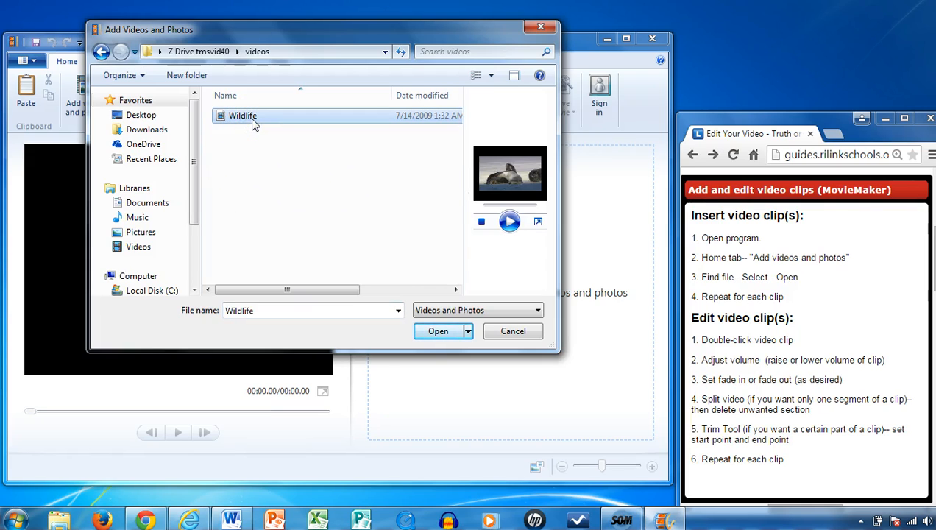
left_click(436, 331)
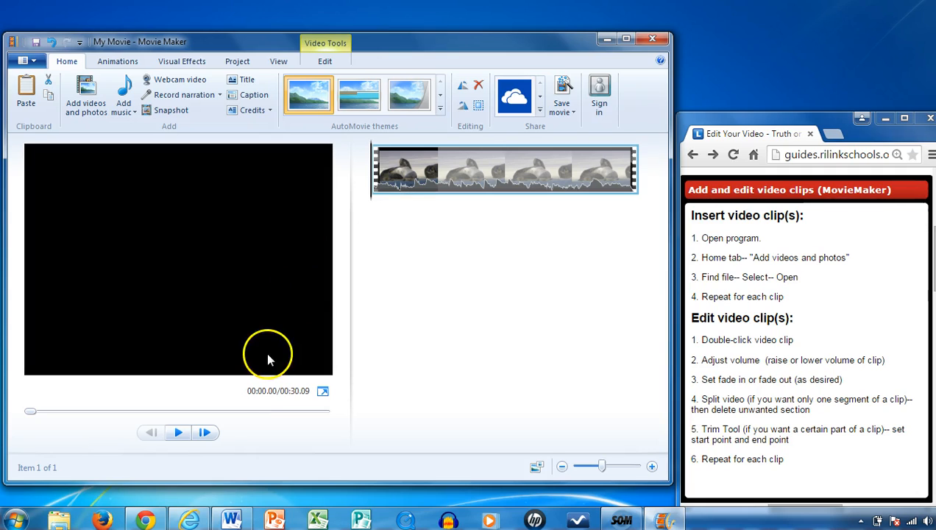
left_click(180, 432)
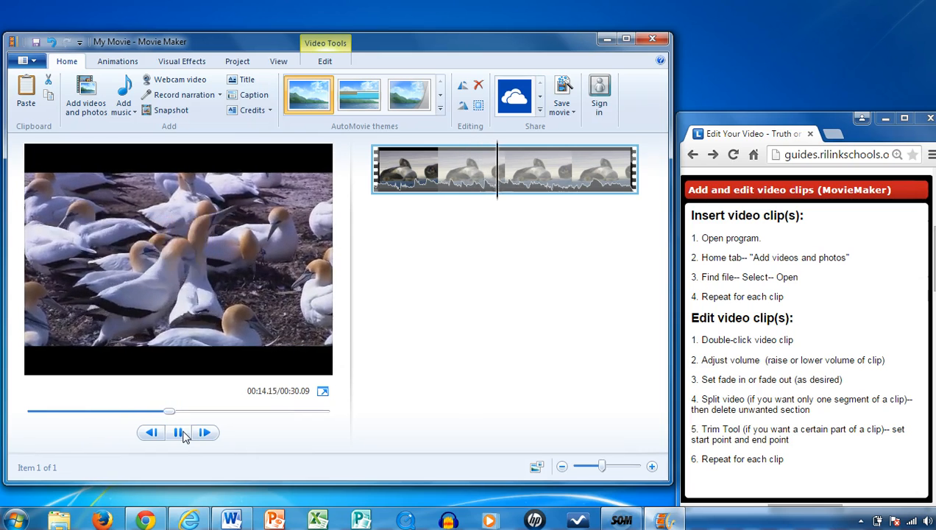
left_click(184, 436)
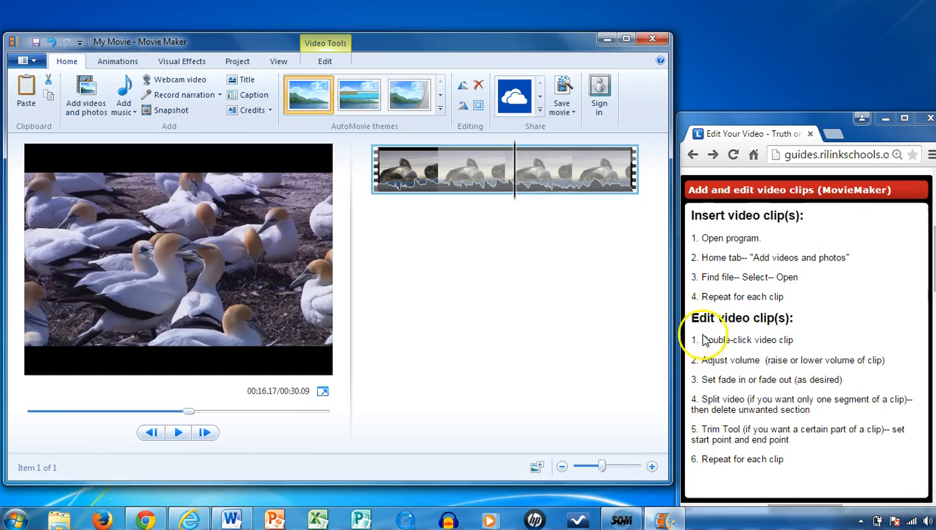
Step: Open the Wildlife clip's editing options and lower its video volume almost to the minimum
double_click(563, 180)
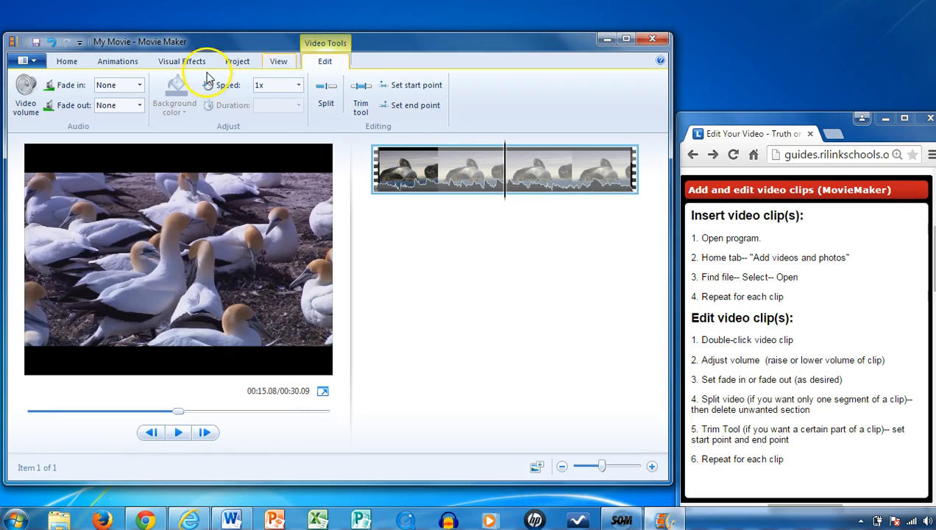
left_click(26, 86)
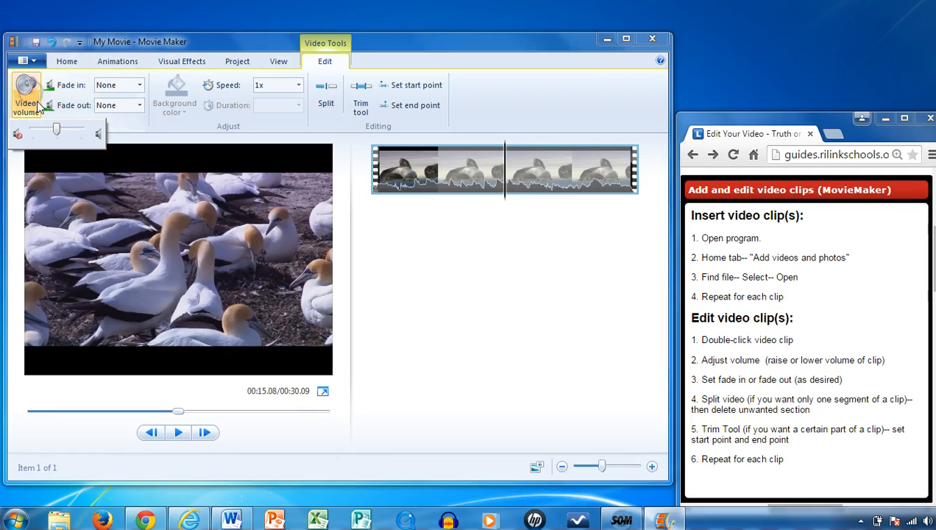
left_click_drag(59, 130, 31, 132)
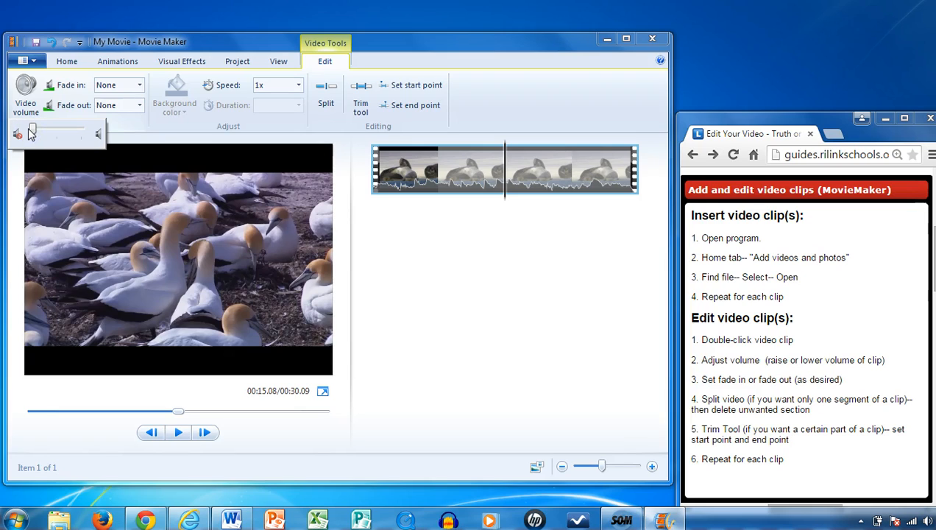
Step: Set both the audio fade in and fade out of the Wildlife clip to Slow
left_click(136, 89)
left_click(139, 86)
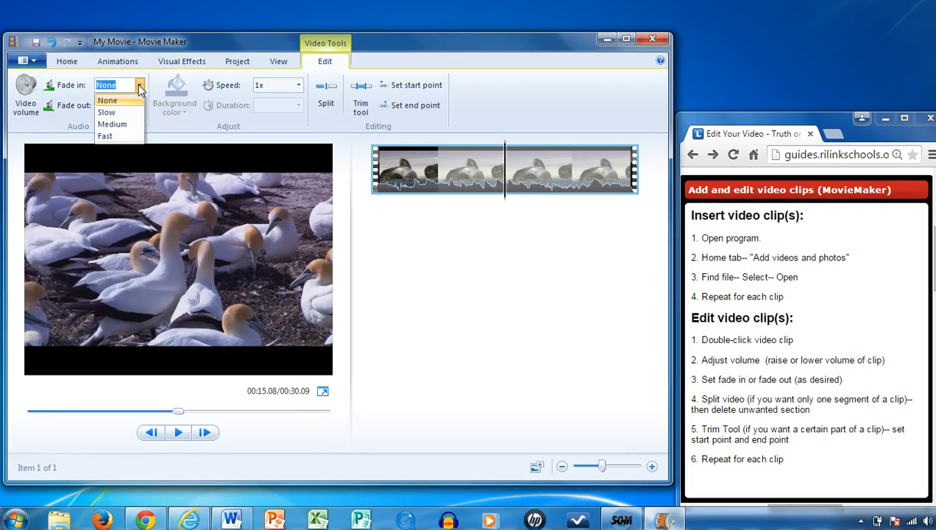
left_click(114, 112)
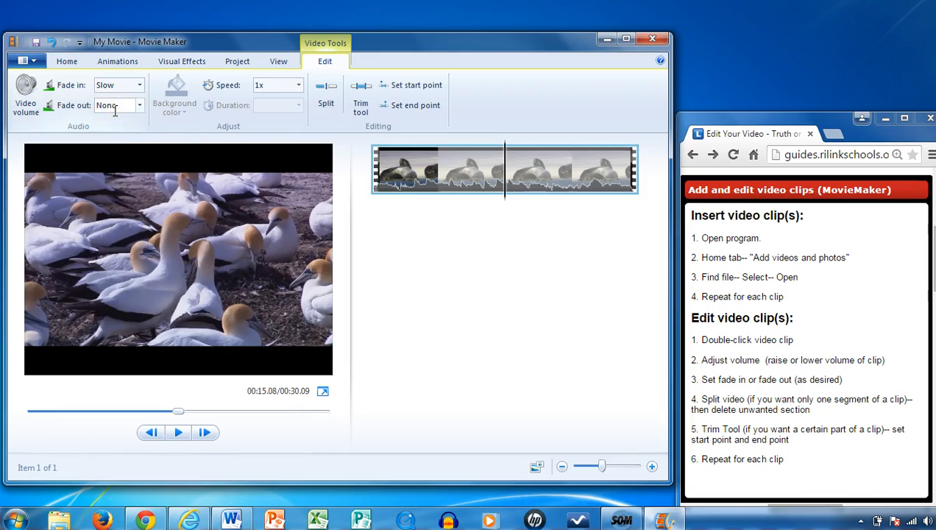
left_click(139, 105)
left_click(125, 131)
Step: Reset the clip's audio fade in and fade out to None
left_click(139, 84)
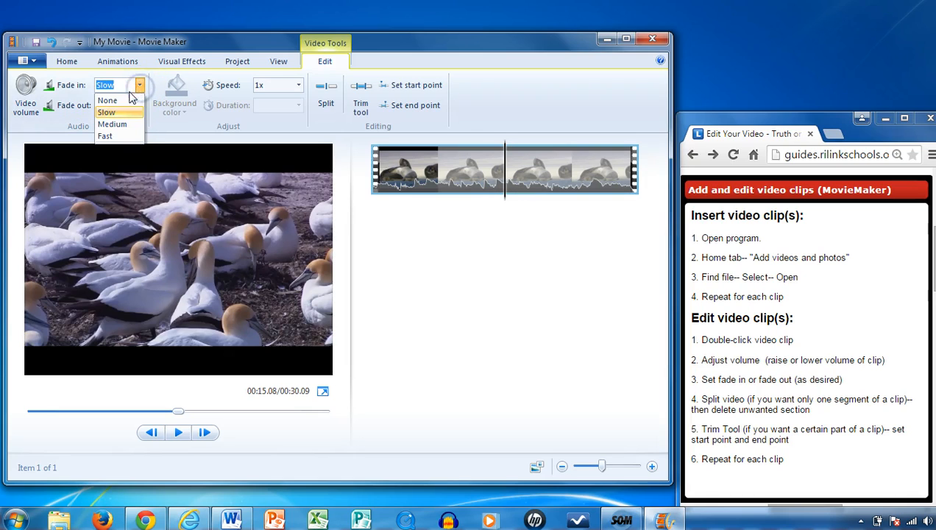
left_click(126, 101)
left_click(139, 105)
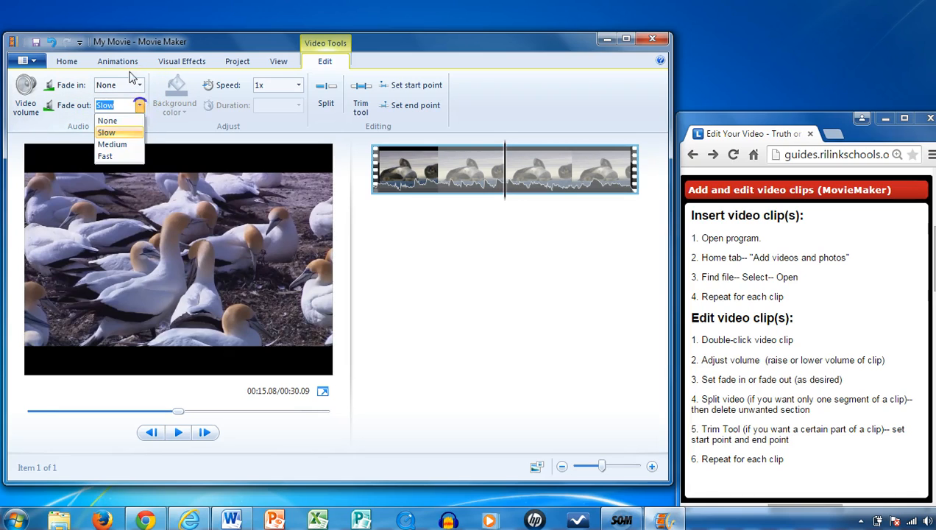
left_click(131, 120)
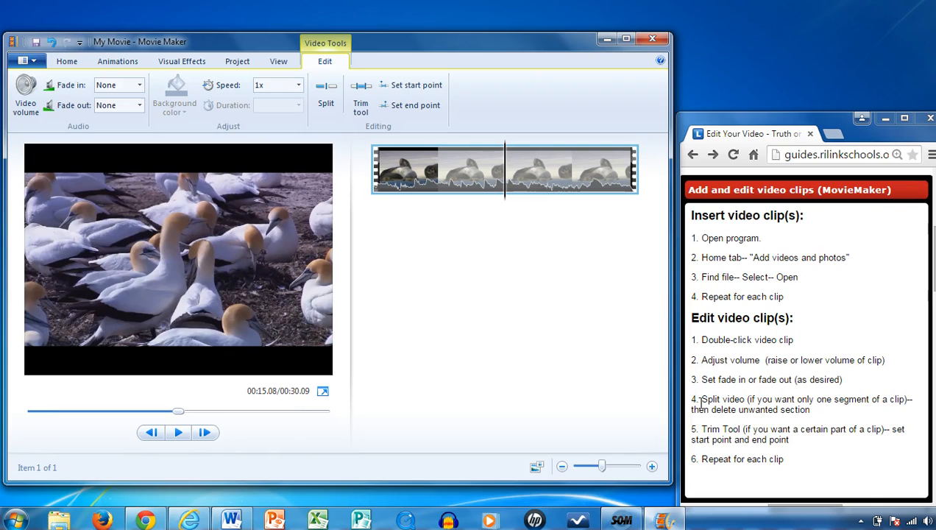
Step: Split the Wildlife clip at 00:15.08 and undo the split
left_click(331, 92)
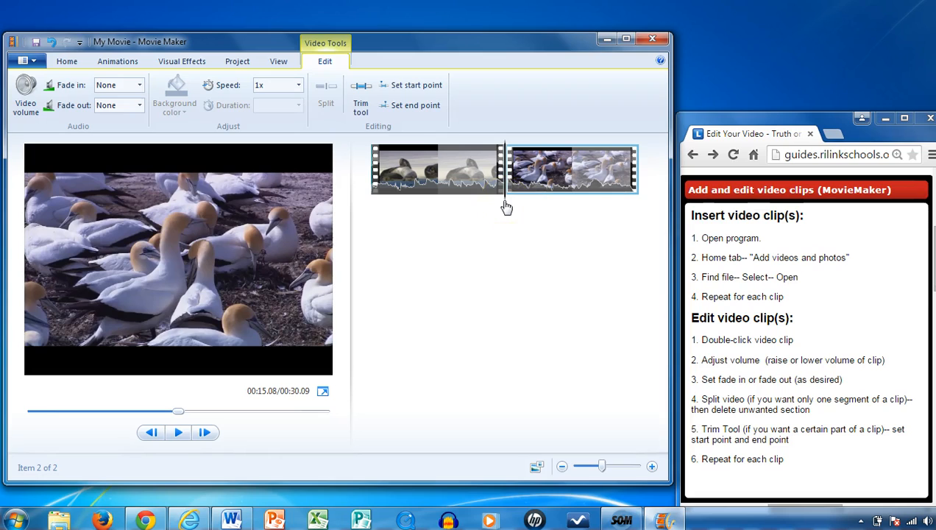
left_click(50, 42)
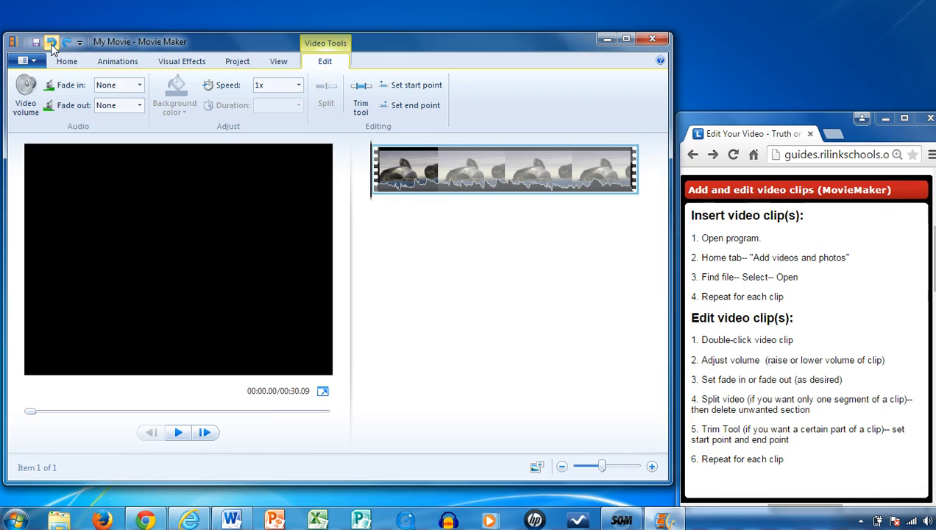
Step: Play the clip to find the start of the birds-on-grass scene and split it at 00:07.05
left_click(178, 432)
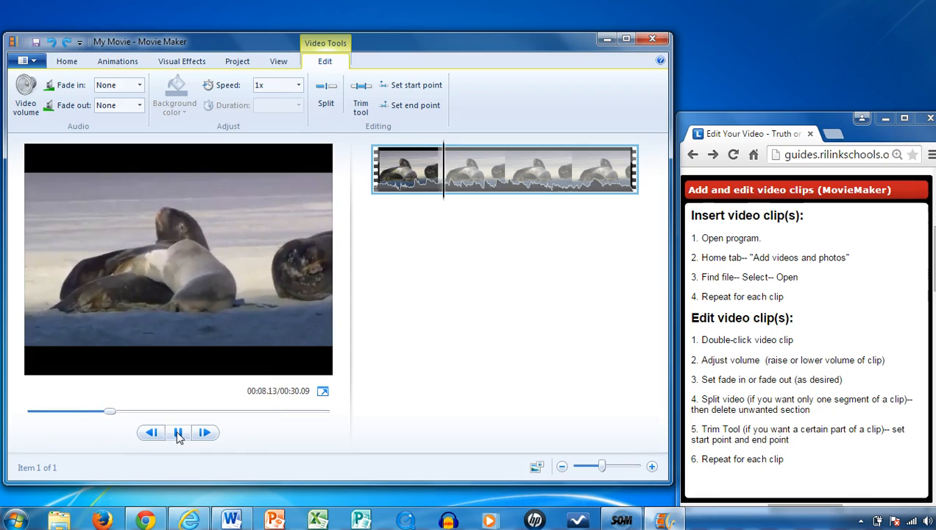
left_click(177, 432)
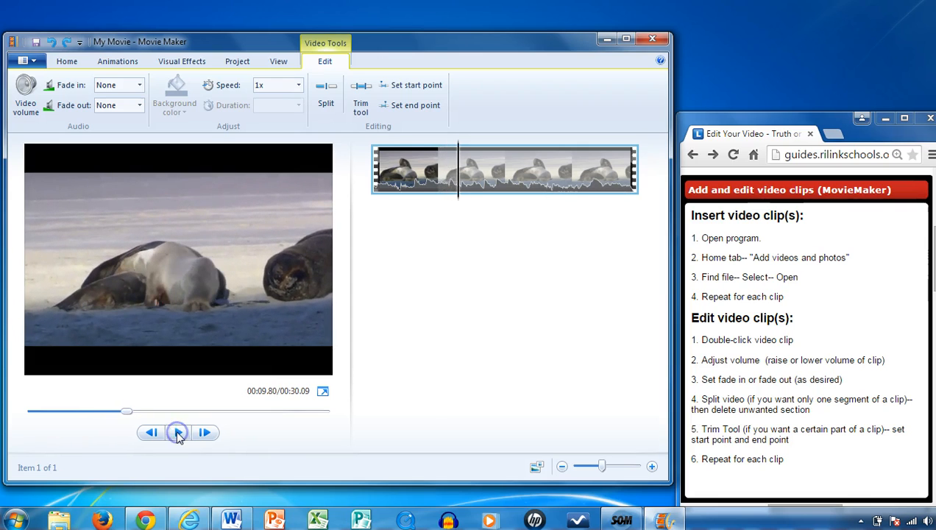
left_click_drag(126, 414, 99, 416)
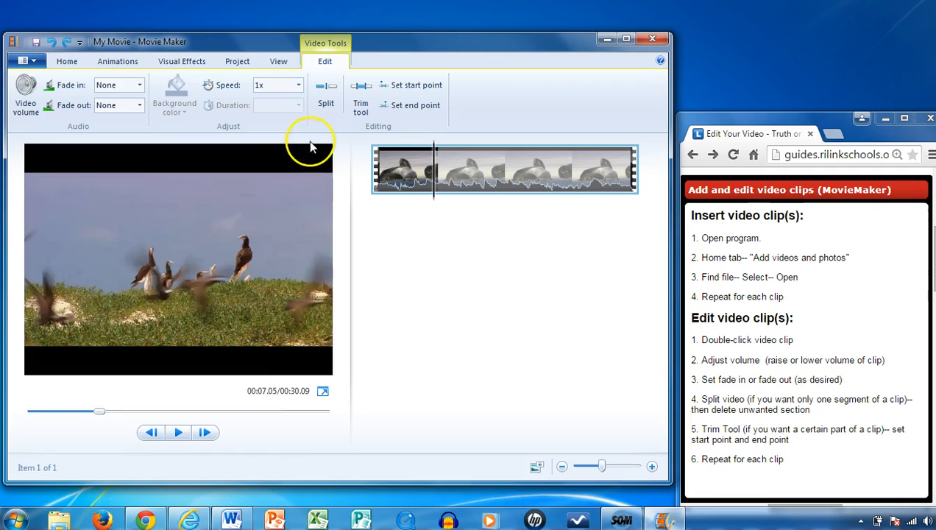
left_click(326, 107)
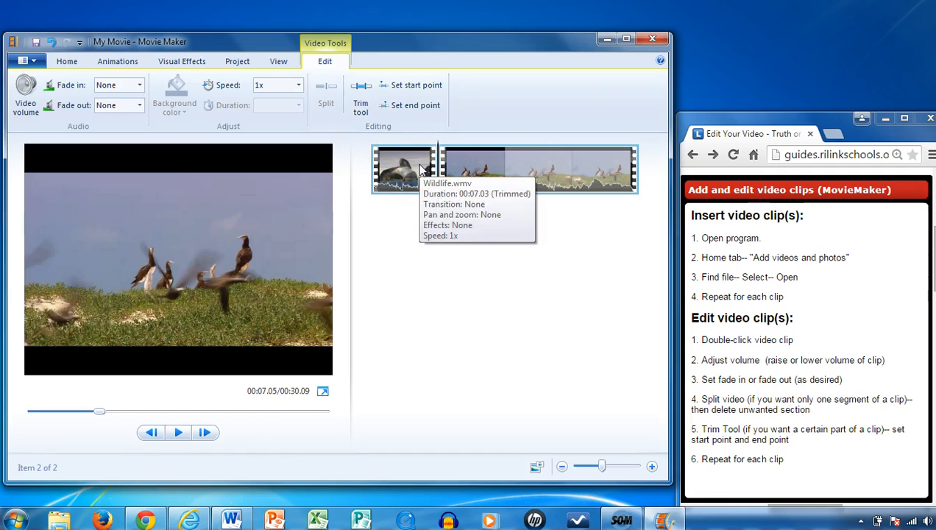
Step: Delete the second segment of the split Wildlife clip and play the remaining part through
left_click(478, 165)
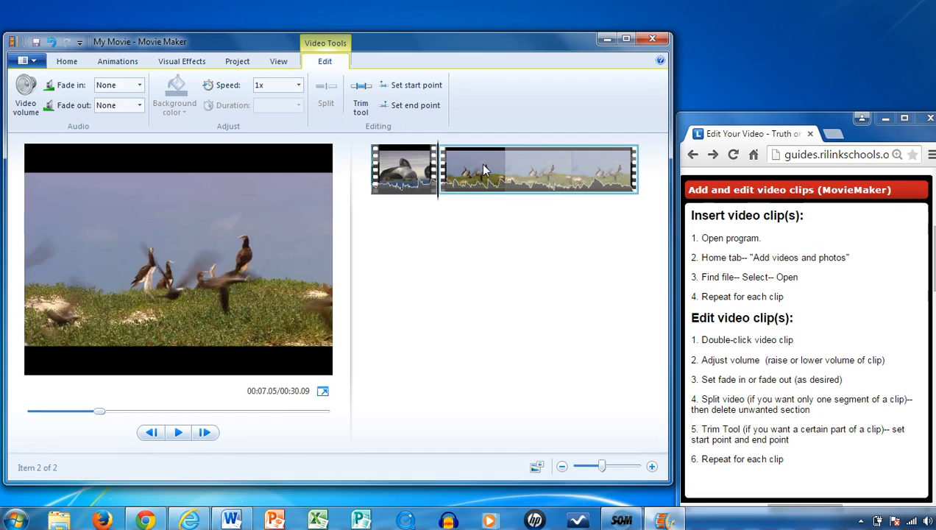
key("Delete")
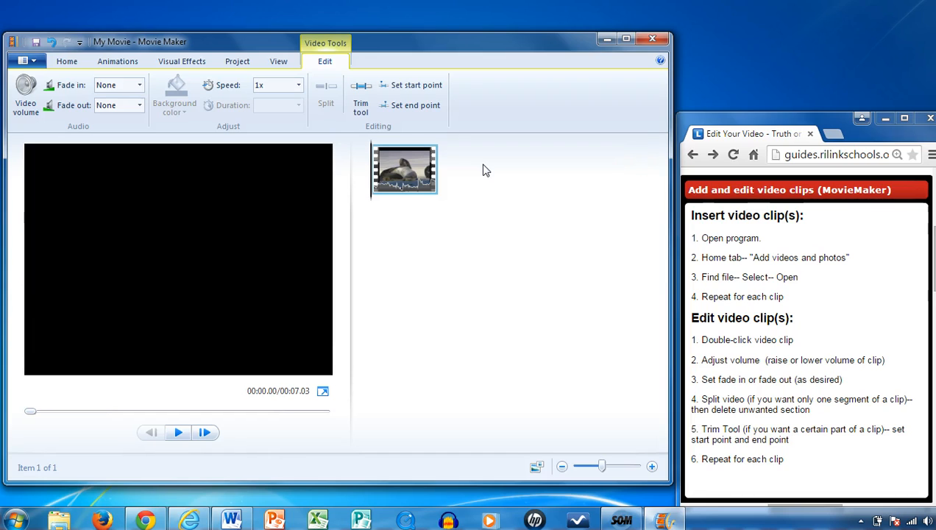
left_click(184, 433)
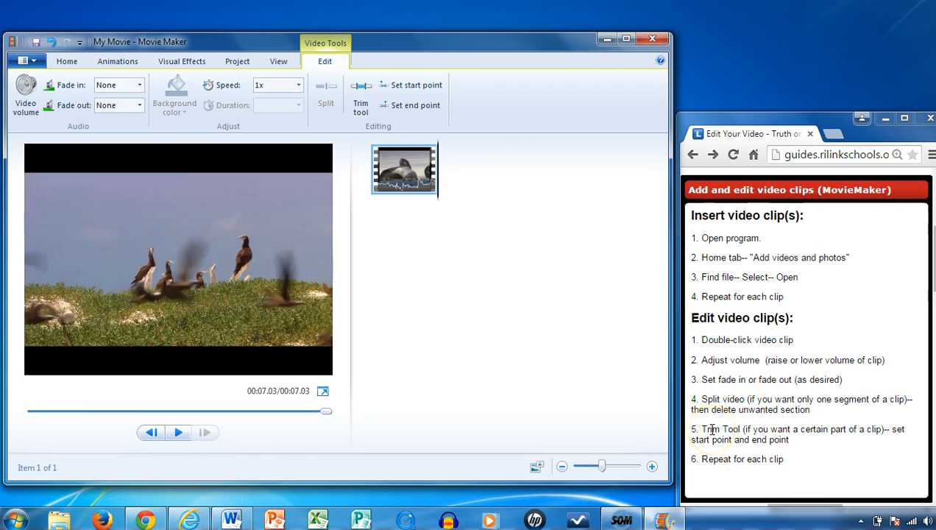
Step: Add the Wildlife video from the videos folder to the project again
left_click(70, 62)
left_click(83, 90)
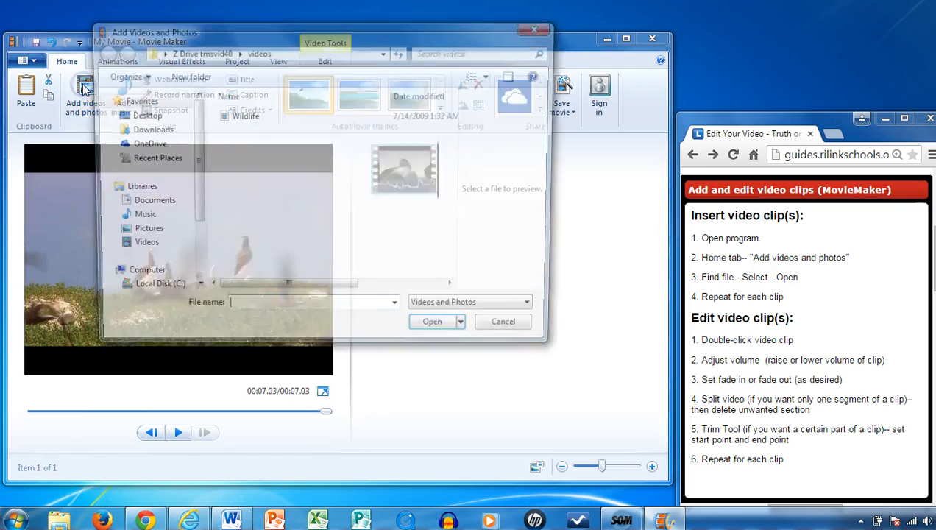
left_click(237, 121)
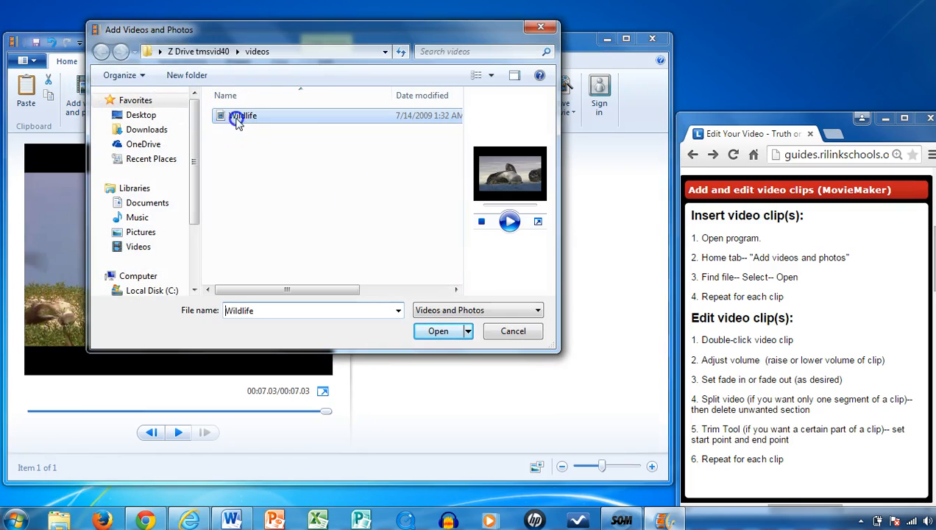
left_click(438, 332)
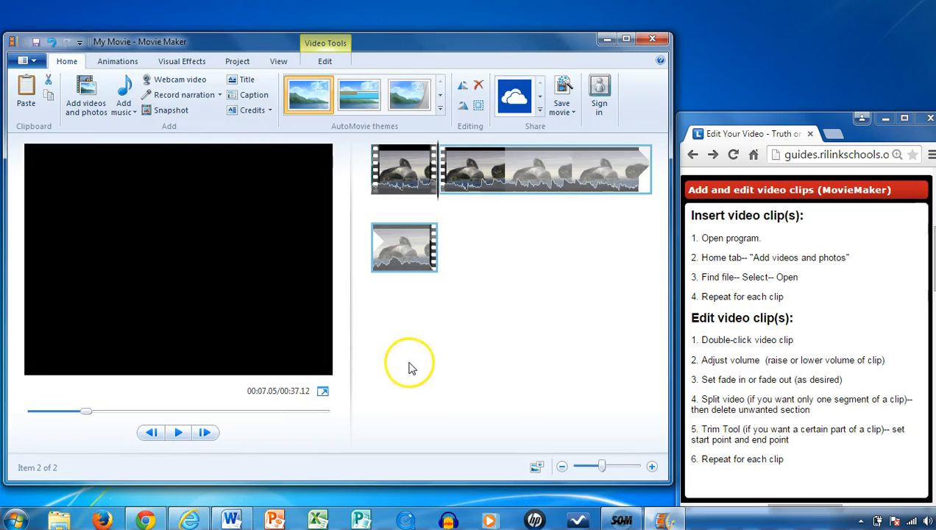
Step: Play and scrub the second Wildlife clip to the start of the white seabirds scene and set its start point at 00:19.73
left_click(177, 435)
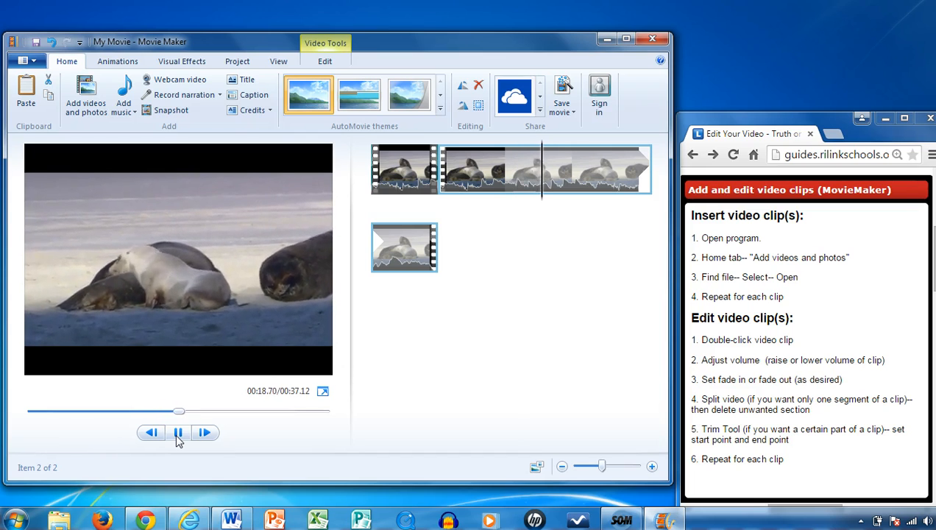
left_click(178, 434)
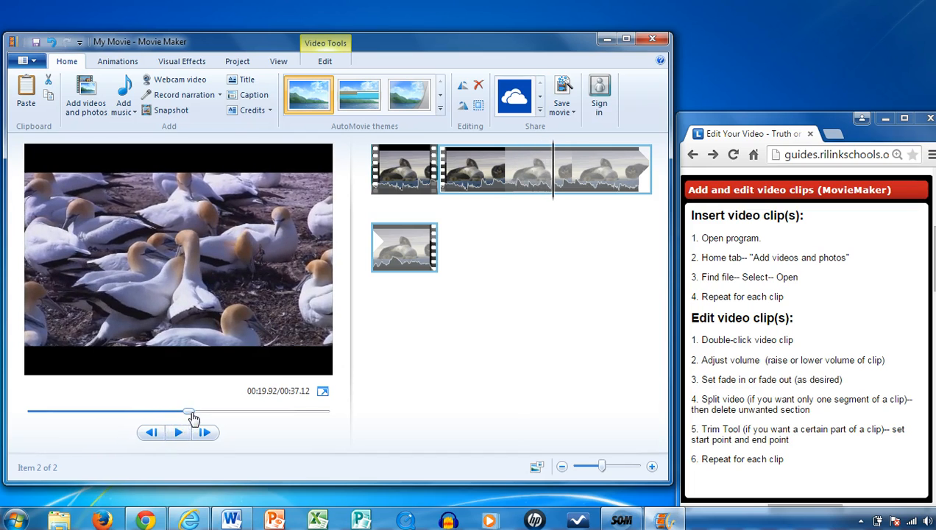
mouse_move(190, 416)
left_mouse_down()
mouse_move(177, 412)
mouse_move(185, 416)
left_mouse_up()
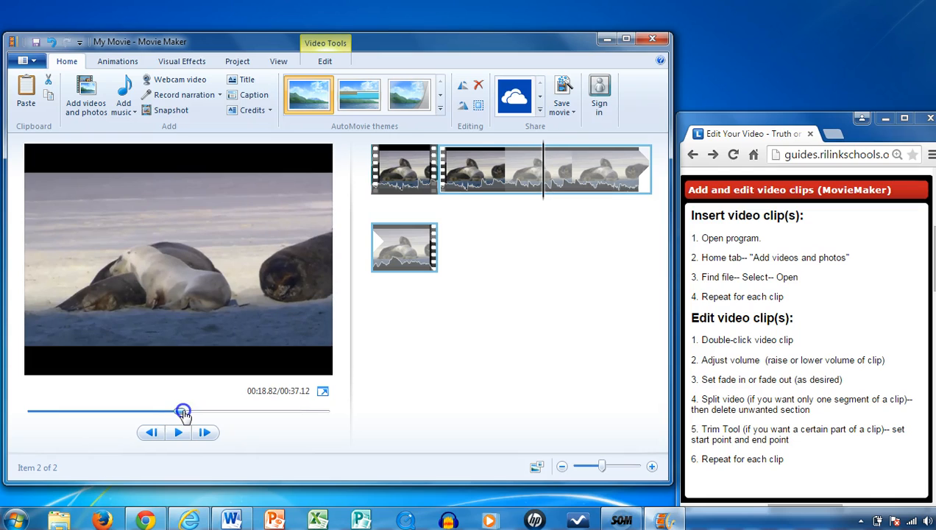
double_click(565, 179)
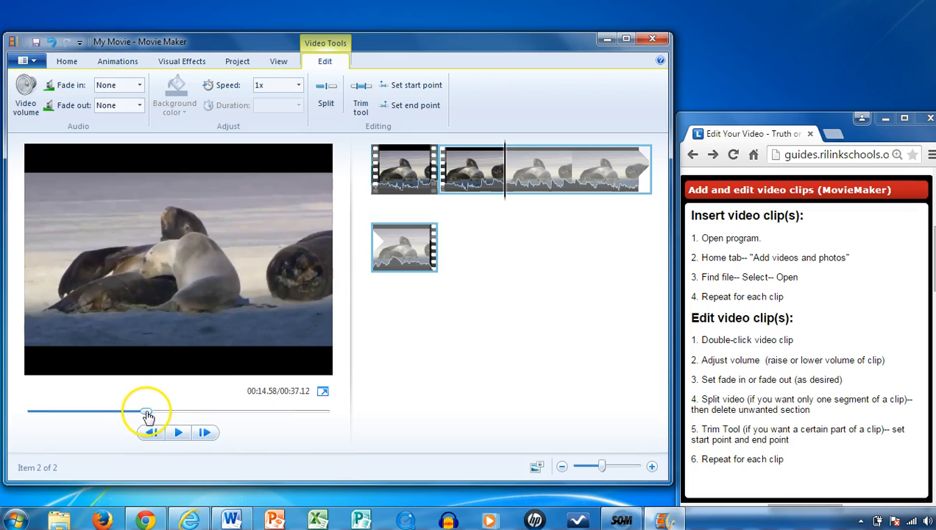
left_click_drag(154, 416, 187, 414)
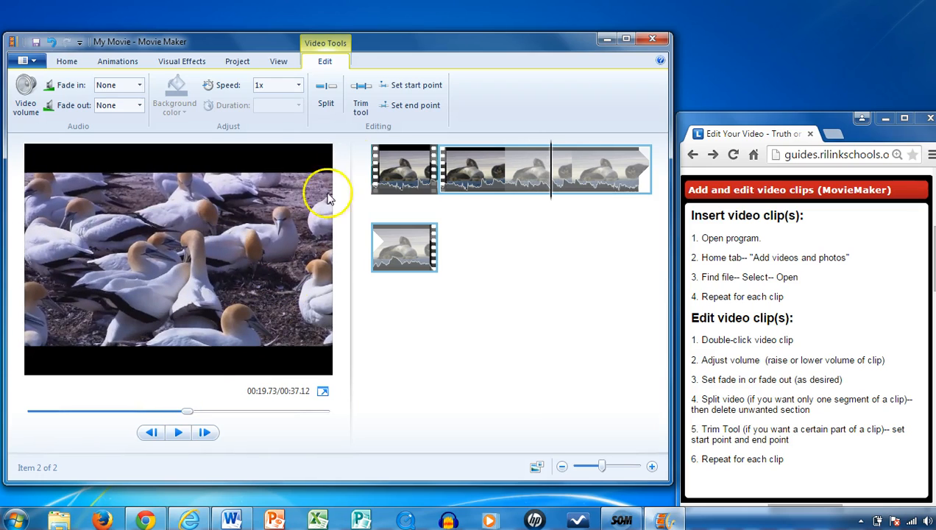
left_click(412, 86)
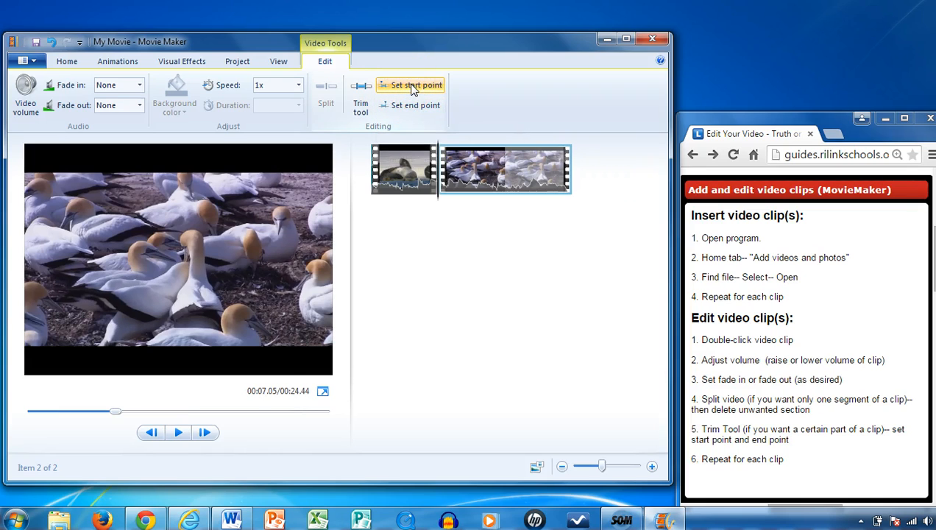
Step: Play the second clip to the koala scene and set its end point at 00:18.80
left_click(262, 274)
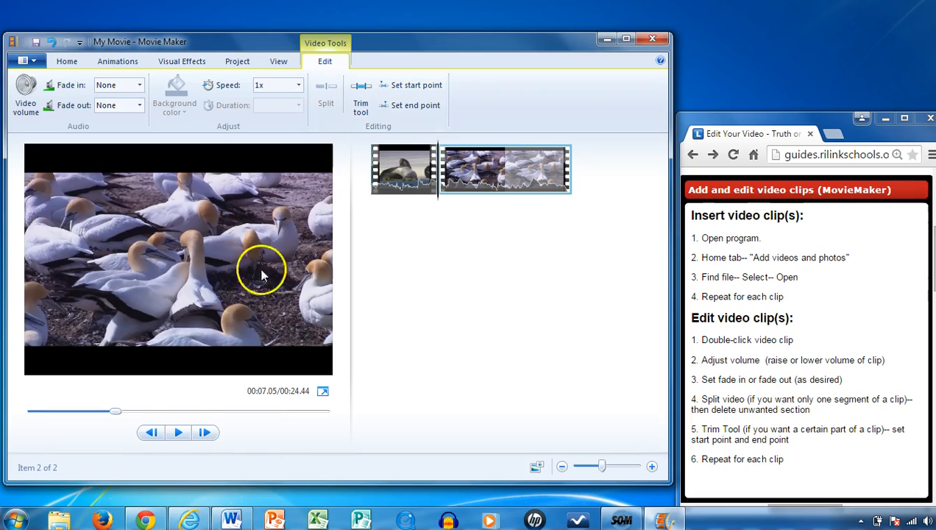
left_click(177, 434)
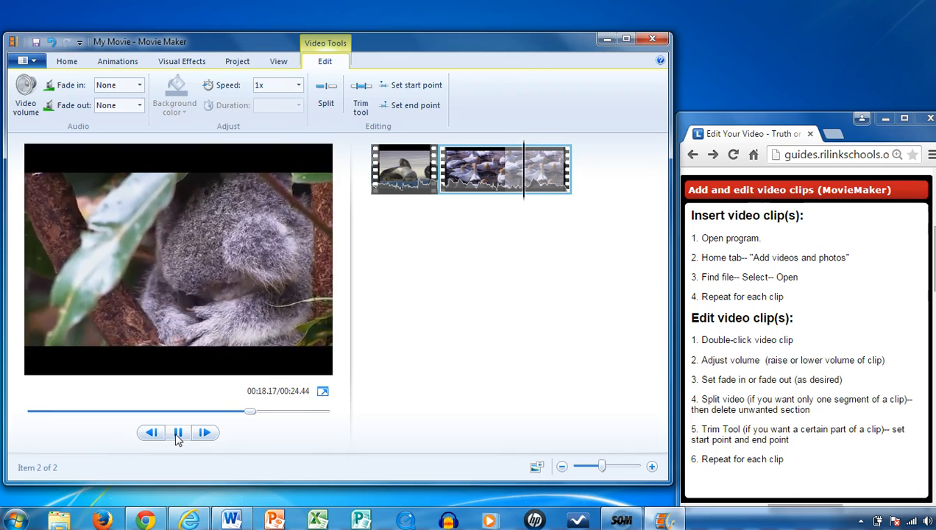
left_click(178, 433)
left_click(274, 414)
left_click_drag(275, 418, 257, 413)
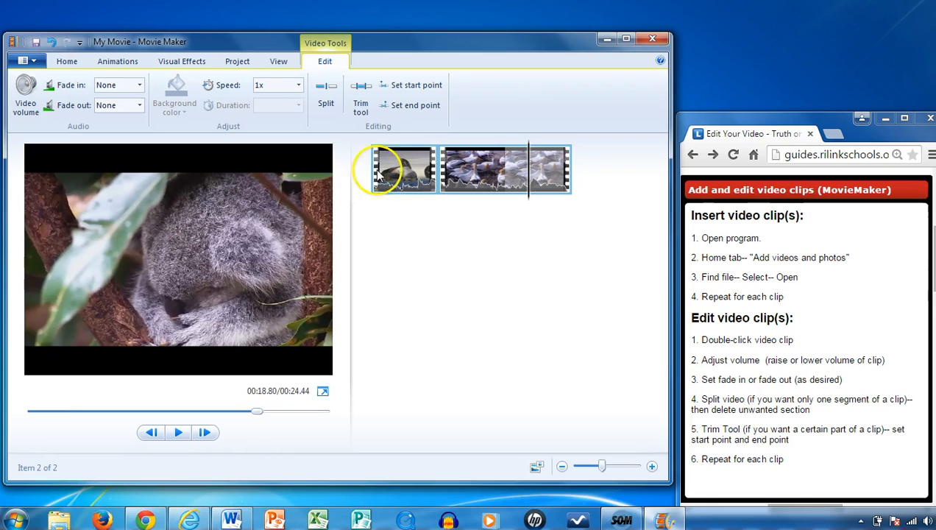
left_click(416, 106)
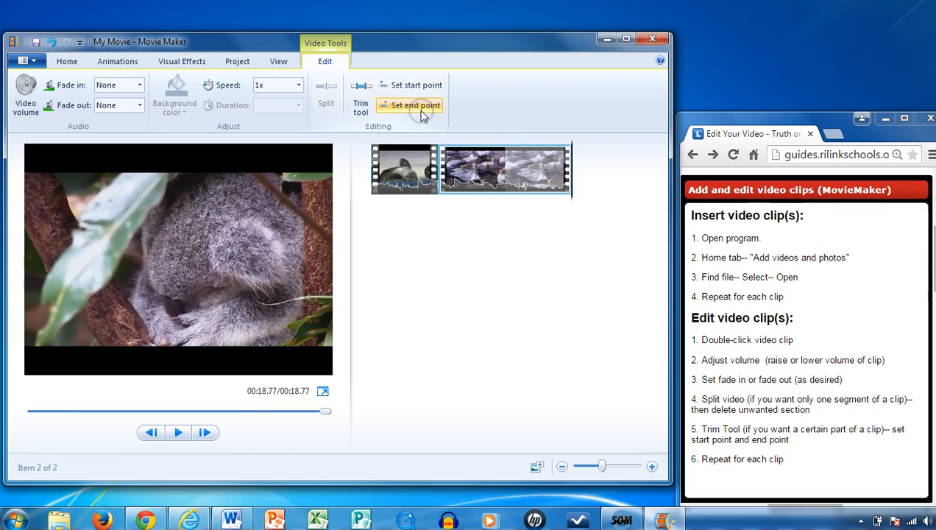
Step: Play the movie from the beginning to review the transition into the trimmed second clip
right_click(377, 163)
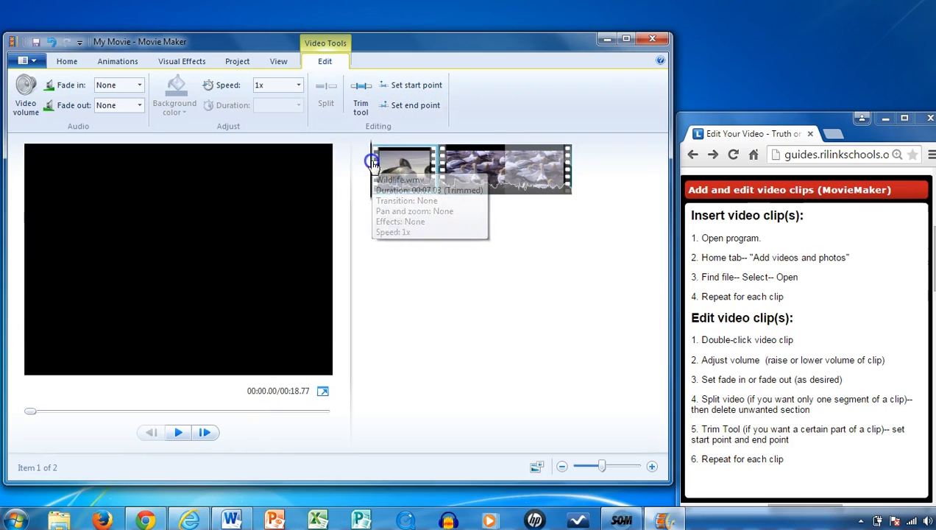
left_click(193, 352)
left_click(178, 431)
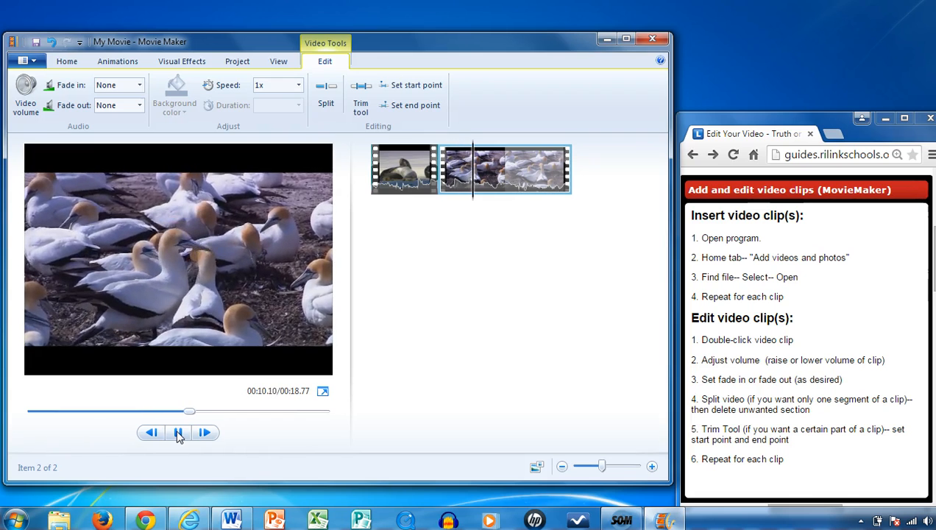
left_click(177, 433)
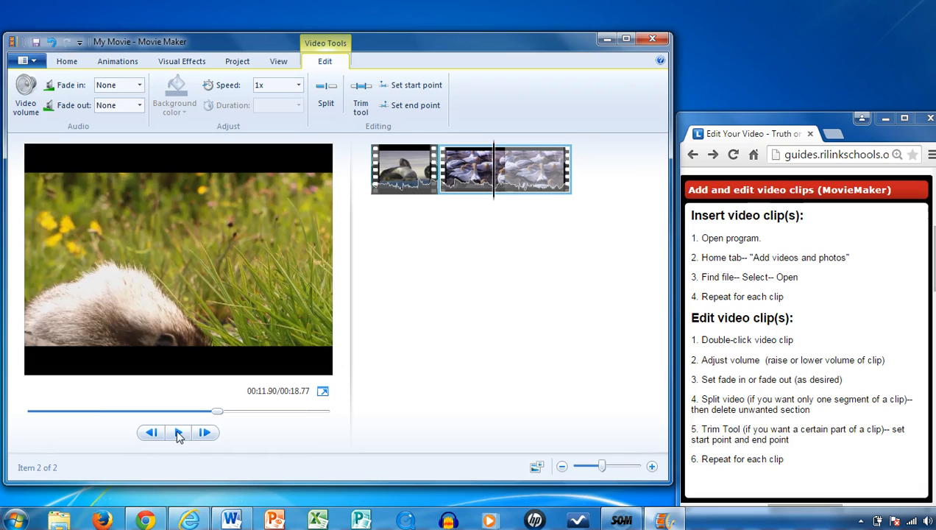
Step: Lower the video volume of the second Wildlife clip and play the movie from the beginning to check it
left_click(477, 181)
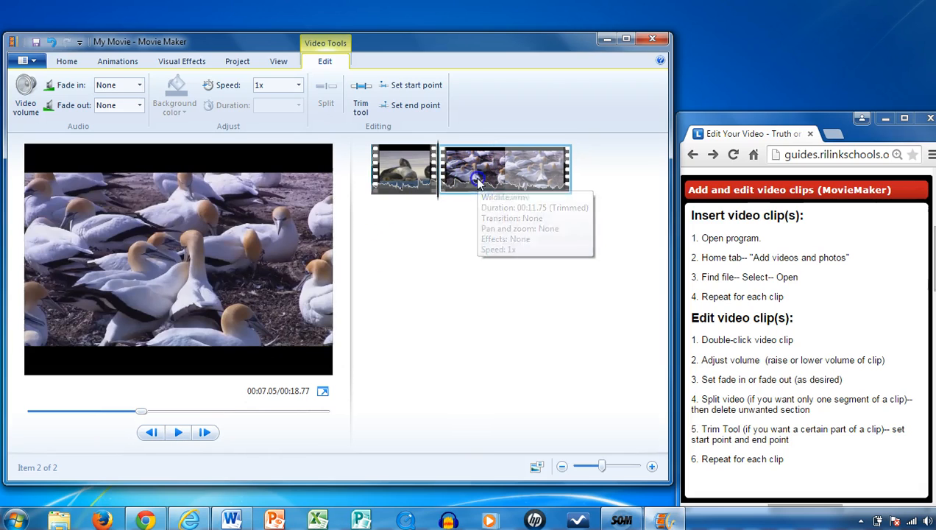
left_click(28, 103)
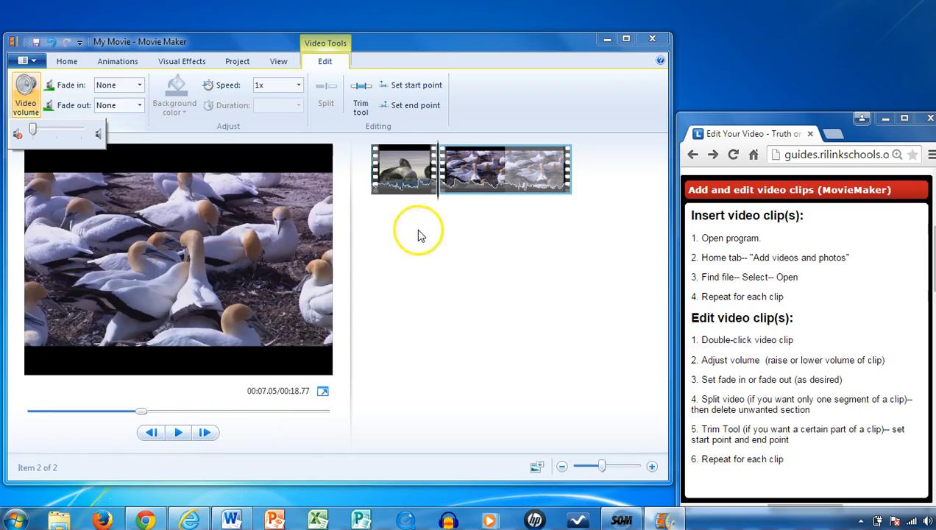
left_click(437, 201)
left_click_drag(438, 200, 370, 202)
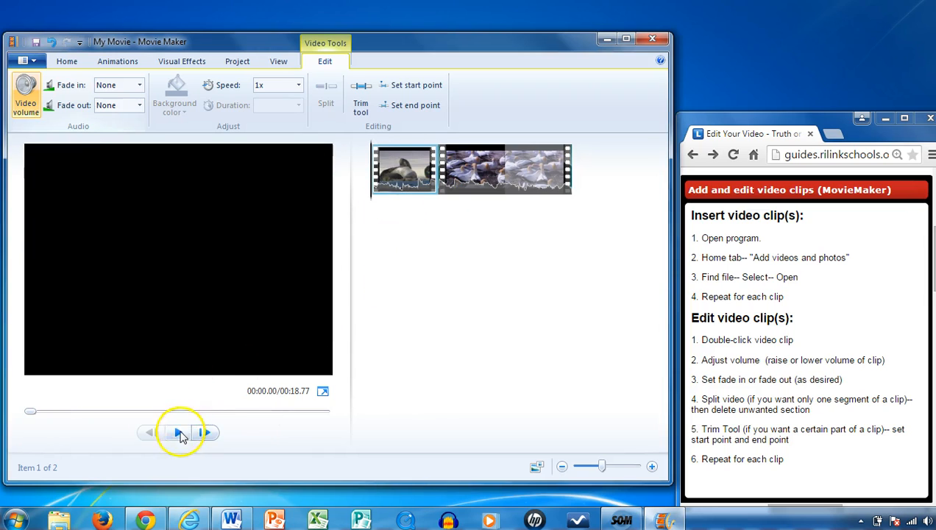
left_click(178, 432)
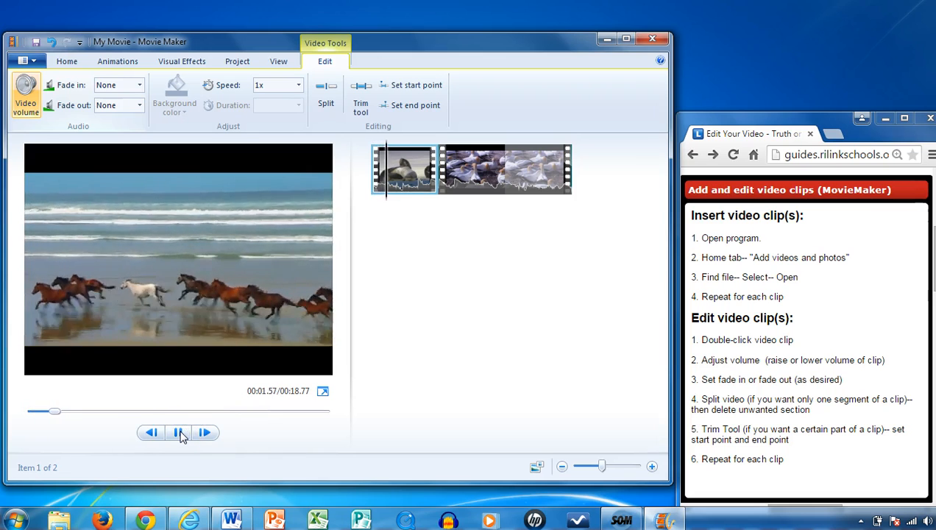